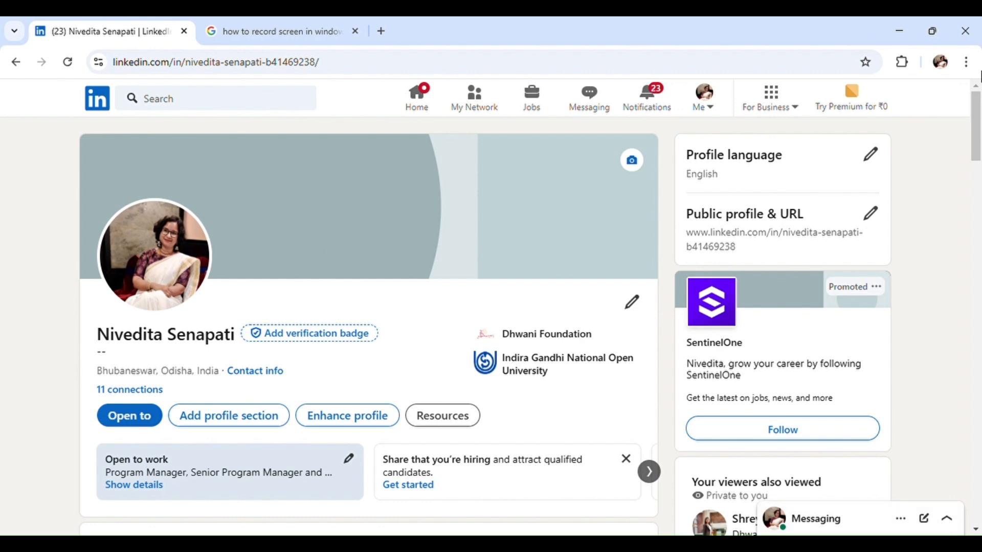
- Start creating a LinkedIn Page of the Company type and enter Dummy as the organization's name
left_click(783, 102)
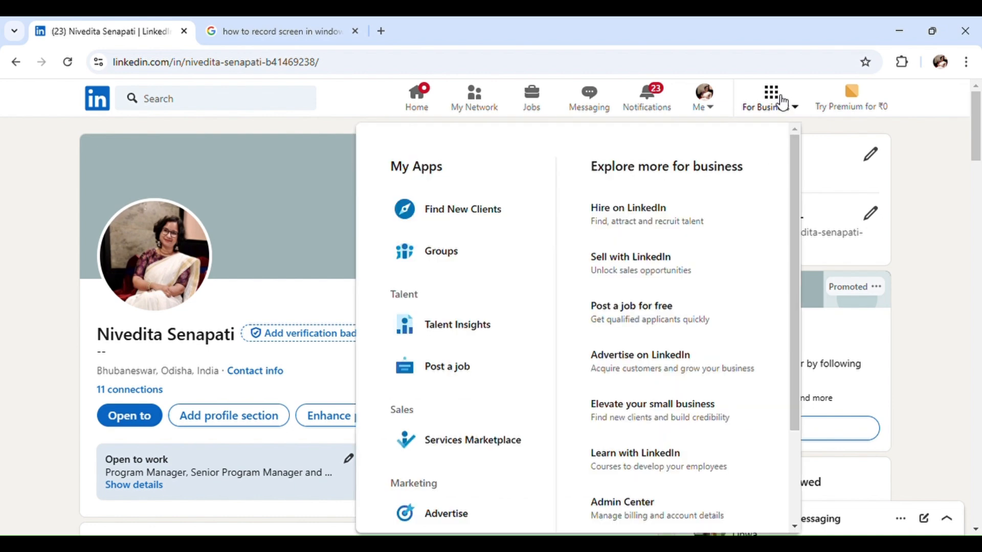
left_click_drag(789, 390, 792, 499)
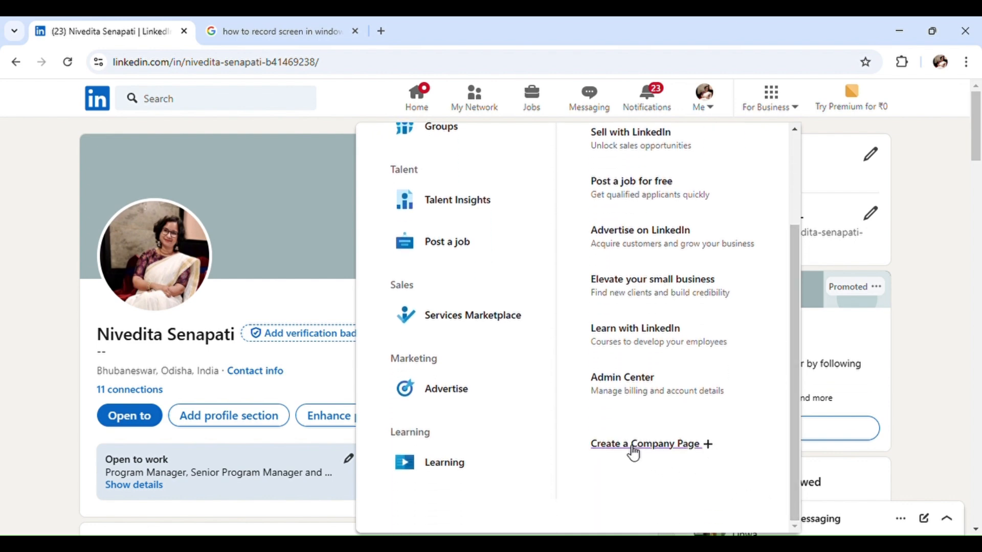
left_click(699, 449)
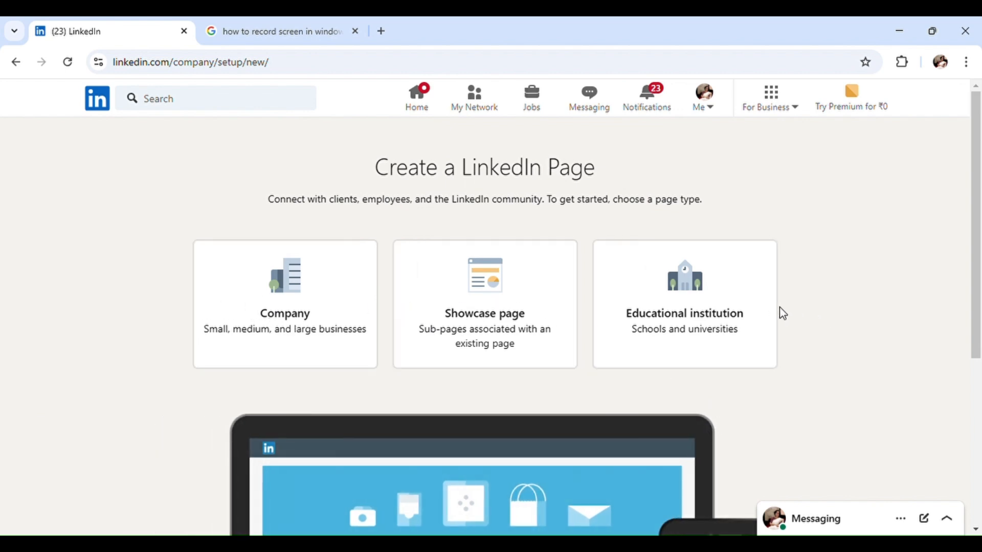
left_click(292, 285)
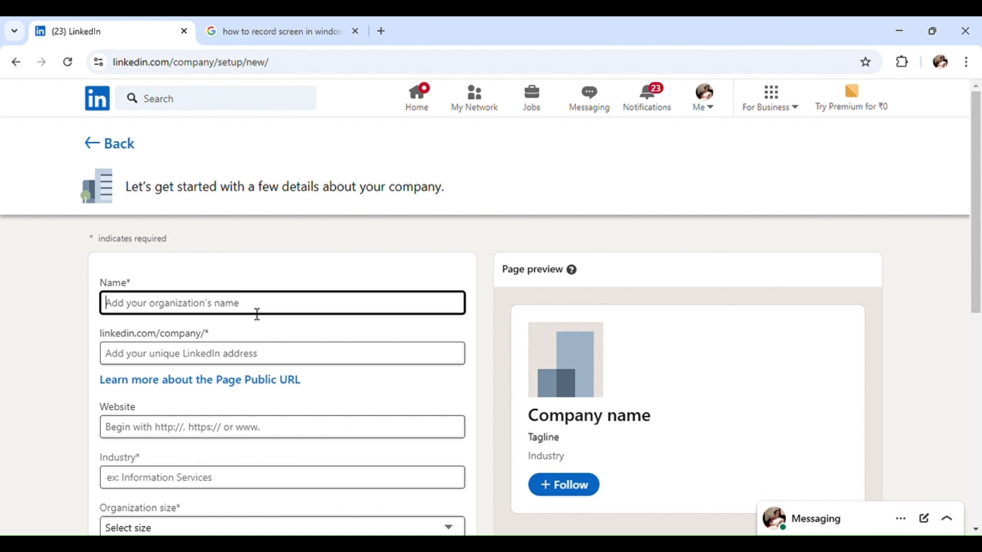
type("Dumm")
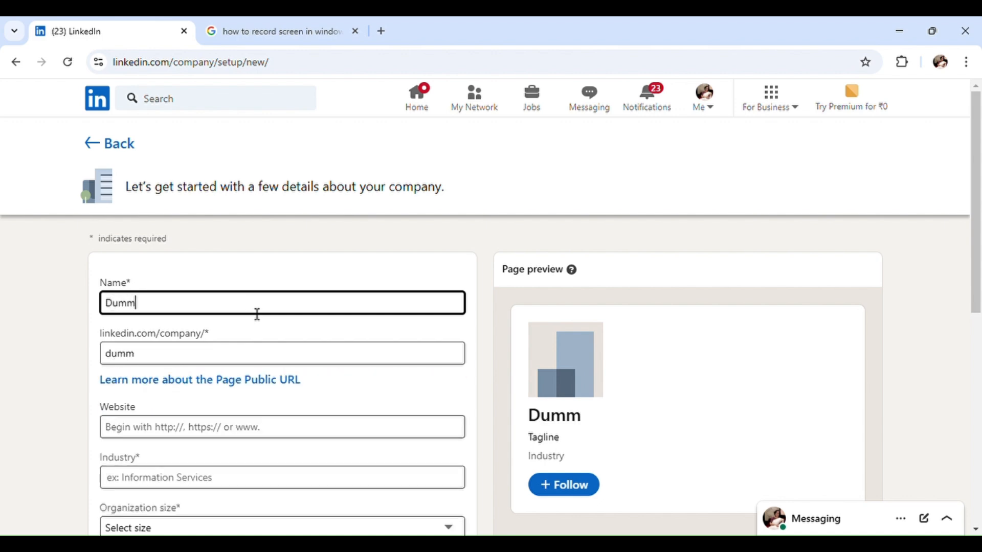
type("y")
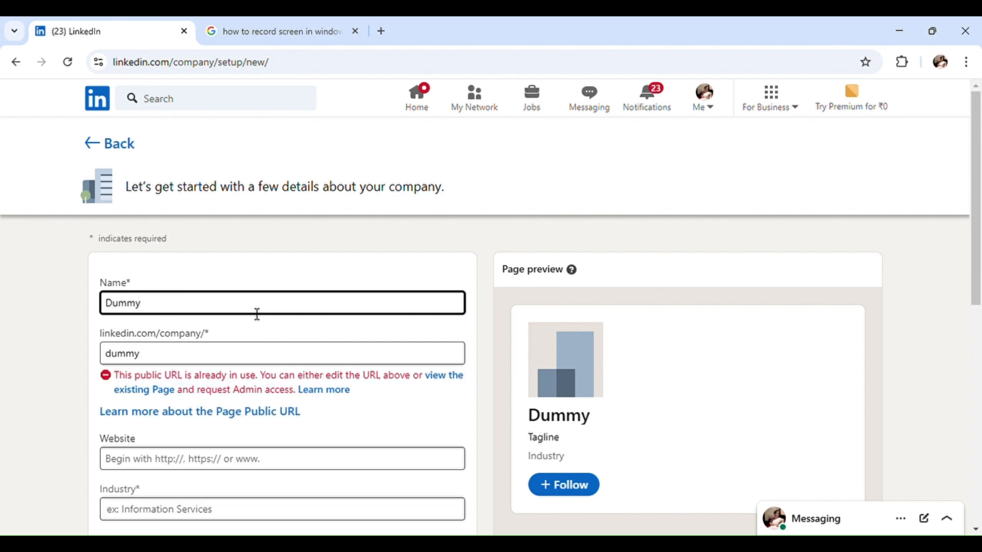
type("456")
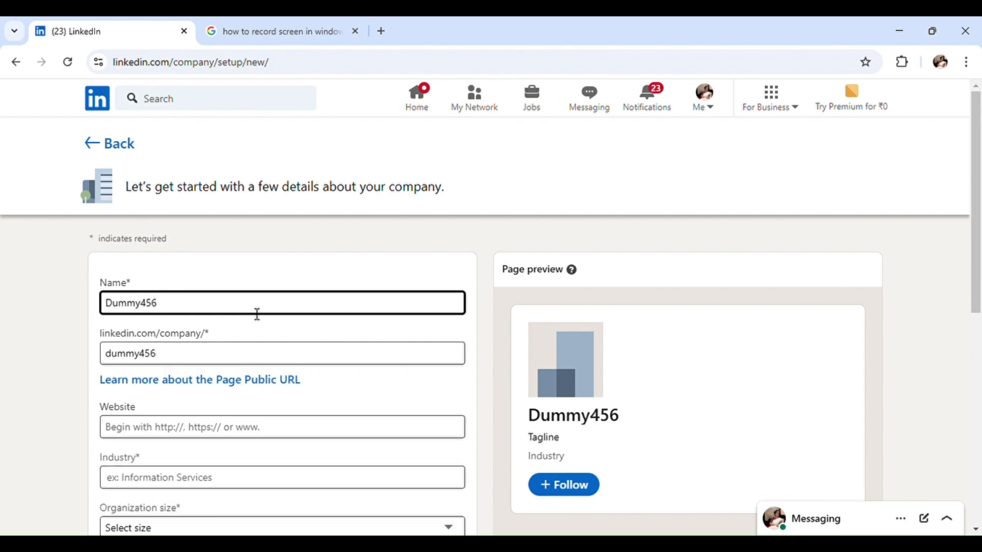
key("BackSpace")
key("BackSpace")
key("BackSpace")
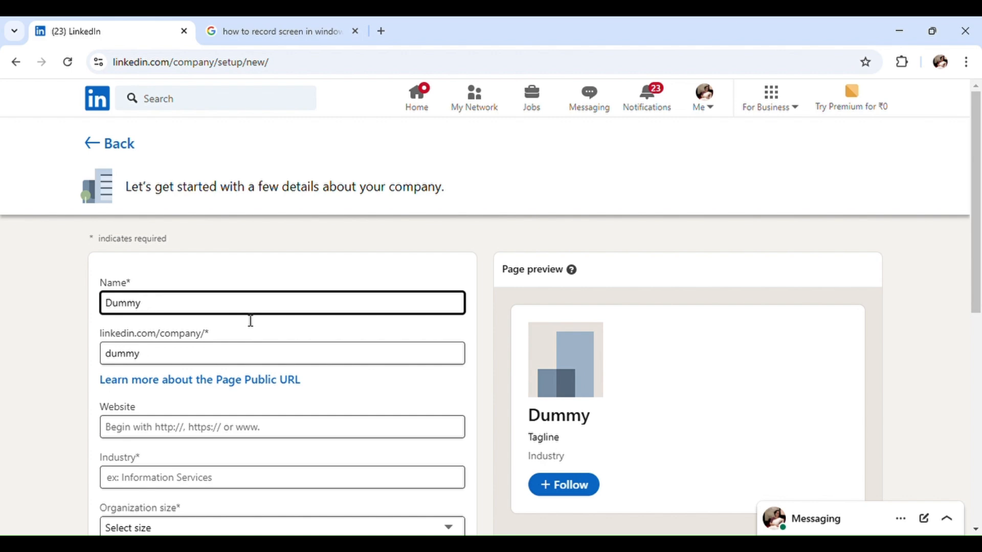
type("123")
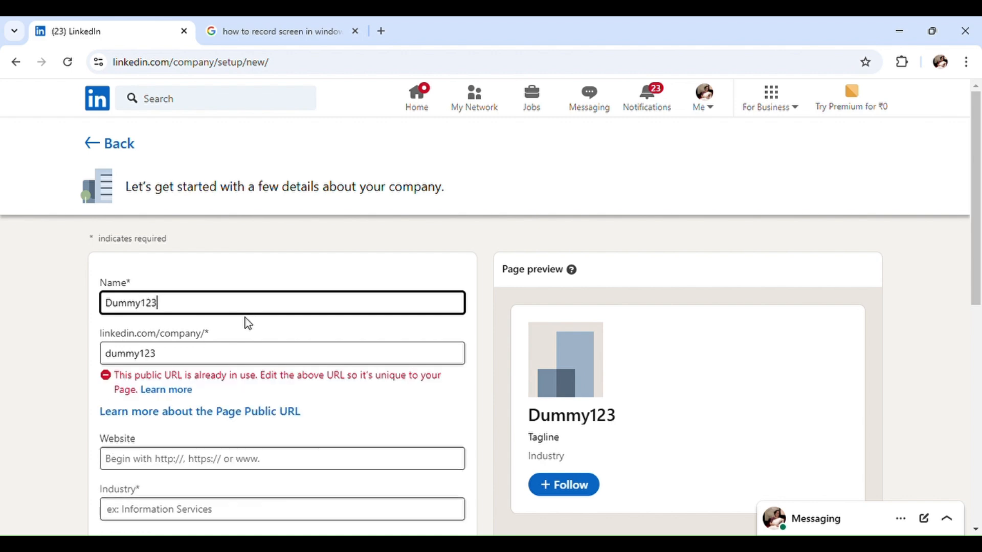
key("BackSpace")
key("BackSpace")
key("BackSpace")
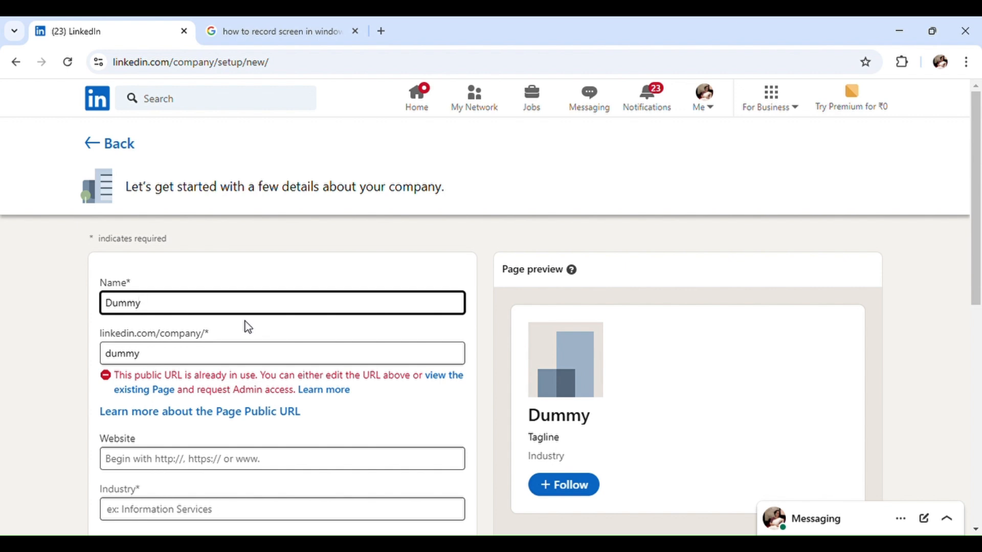
- Complete the organization name as Dummy456 and set the industry to Social Networking Platforms
type("45")
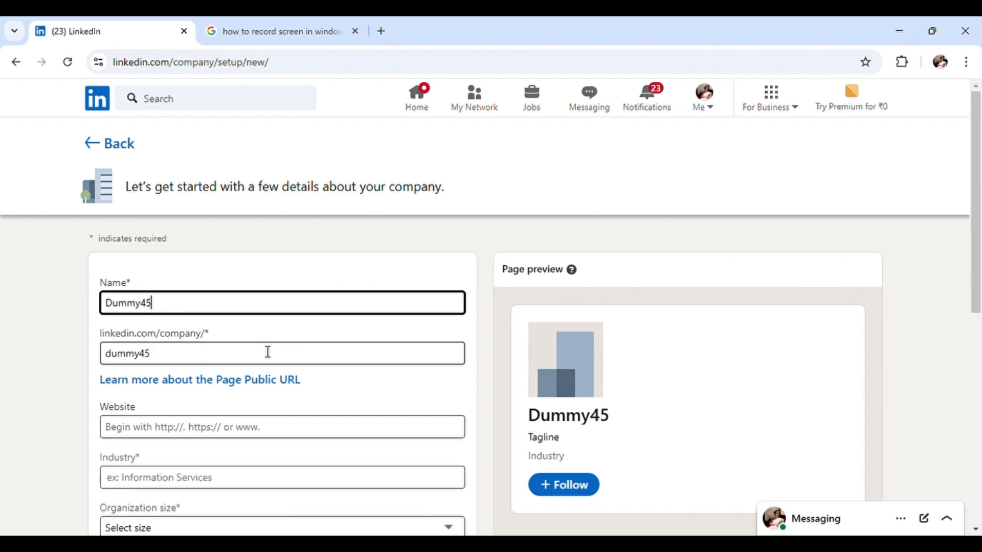
type("6")
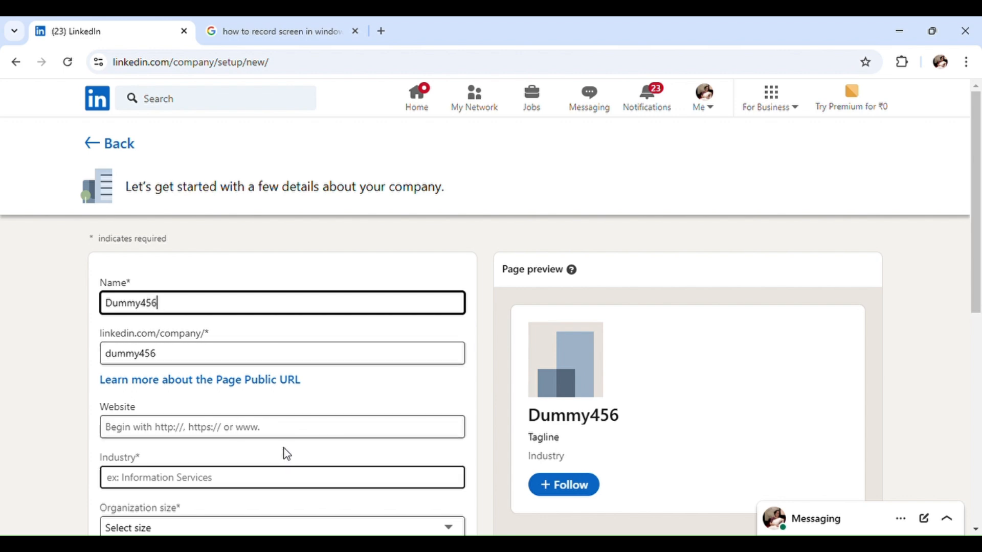
scroll(283, 450, "down", 1)
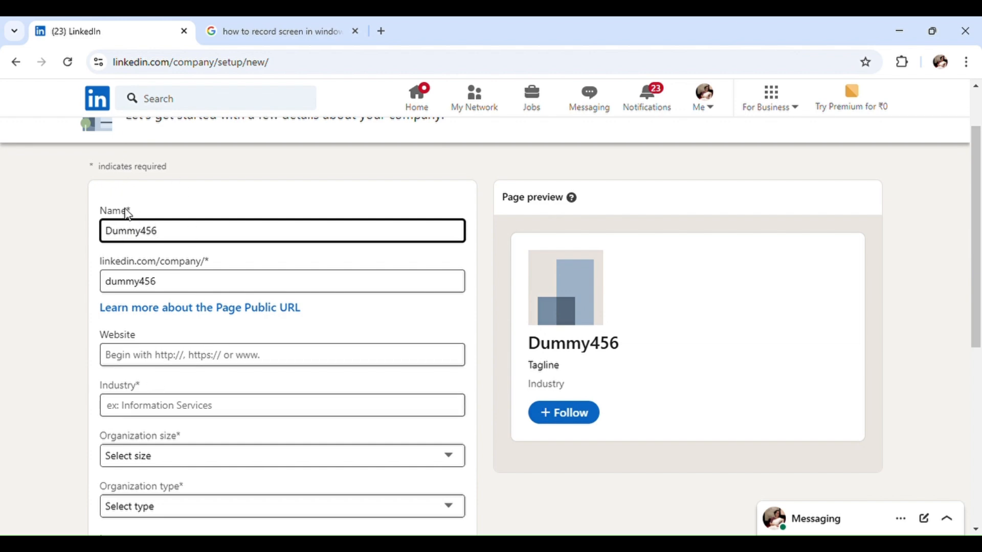
scroll(242, 415, "down", 1)
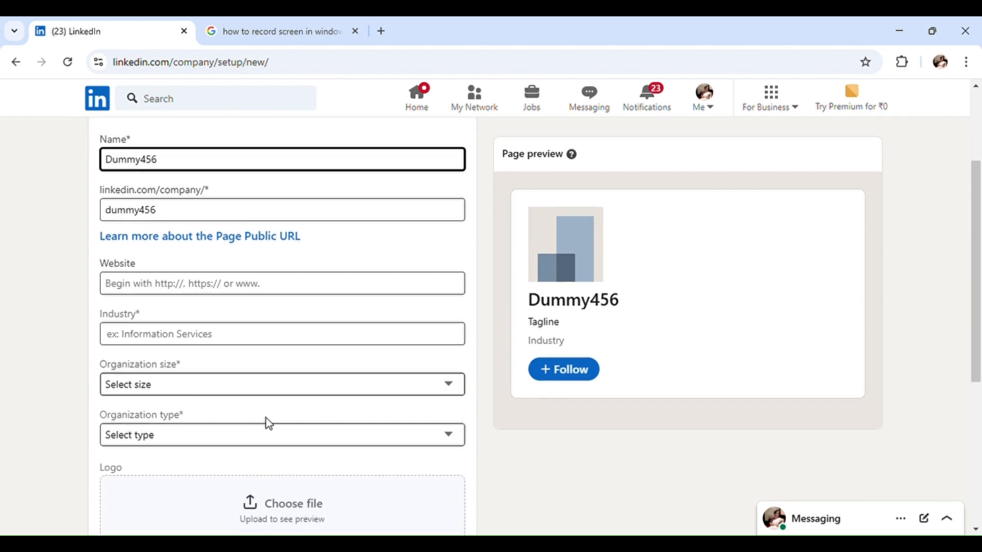
left_click(209, 342)
type("soc")
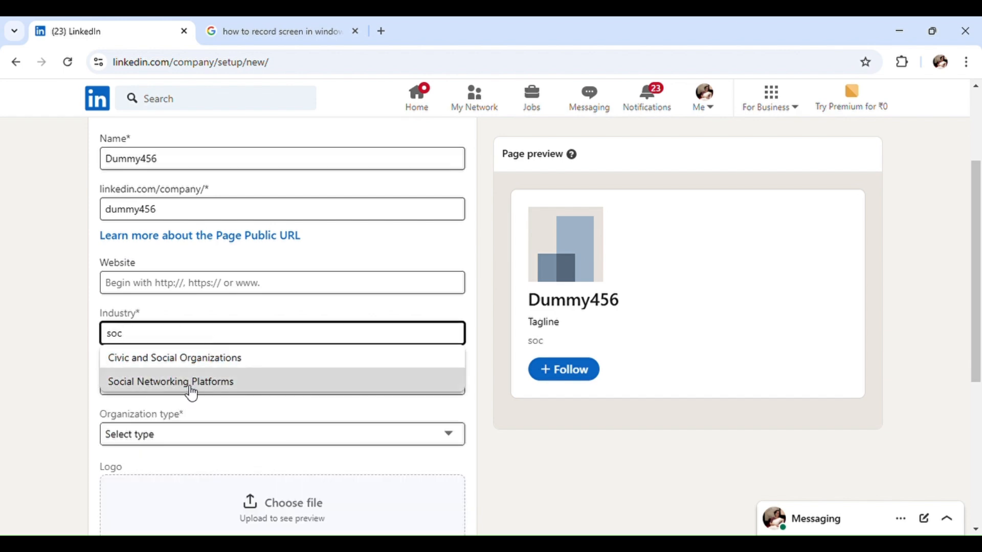
left_click(193, 392)
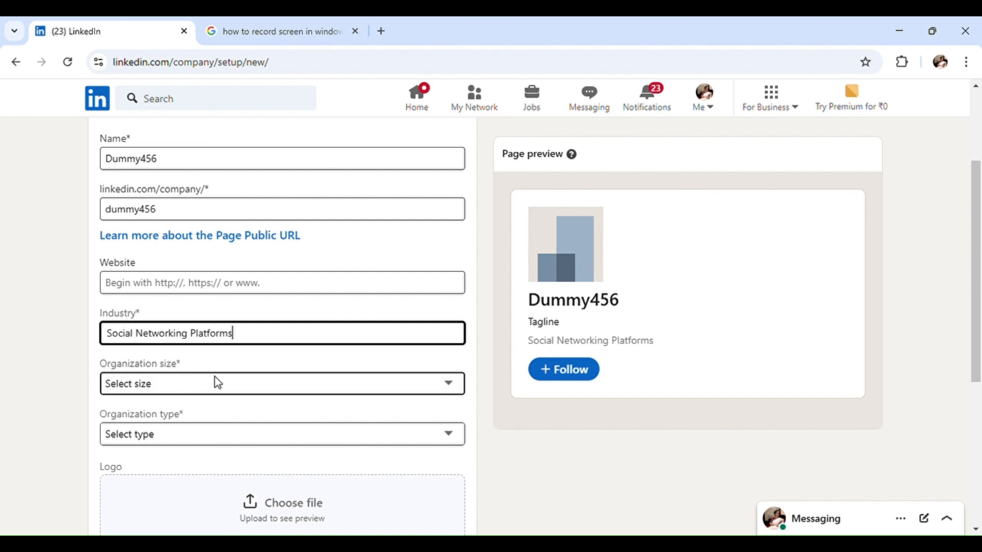
- Set the organization size to 2–10 employees and the organization type to Nonprofit
left_click(454, 392)
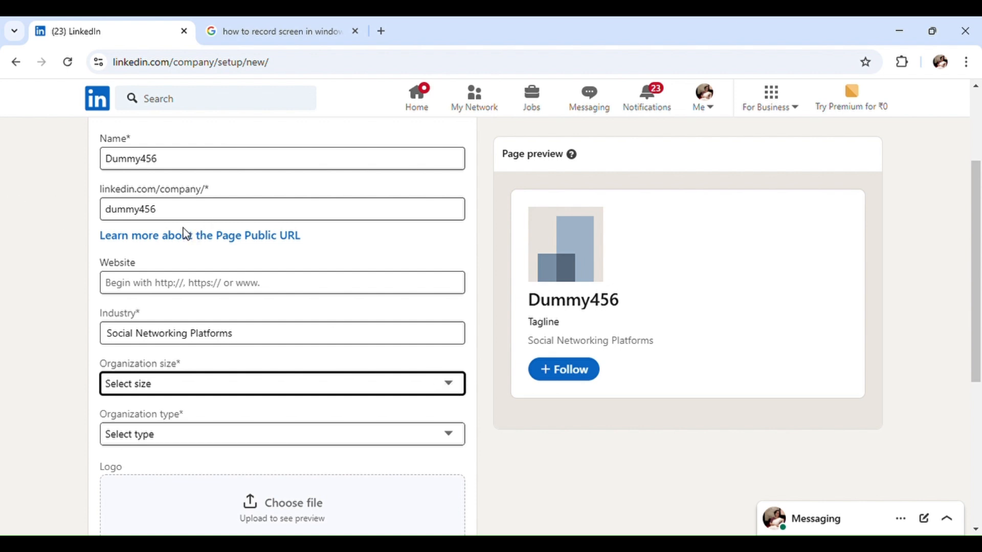
key("Down")
key("Down")
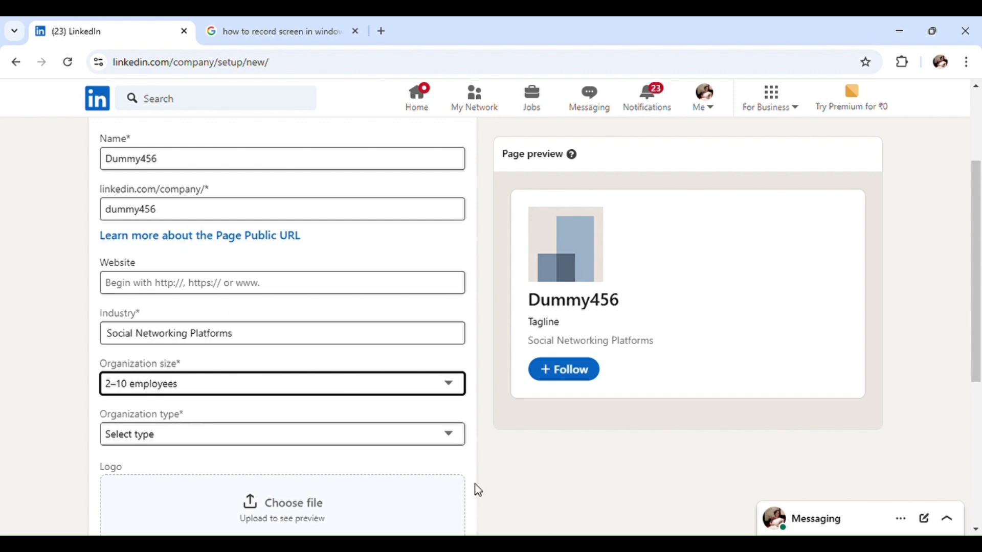
scroll(464, 459, "down", 1)
left_click(447, 364)
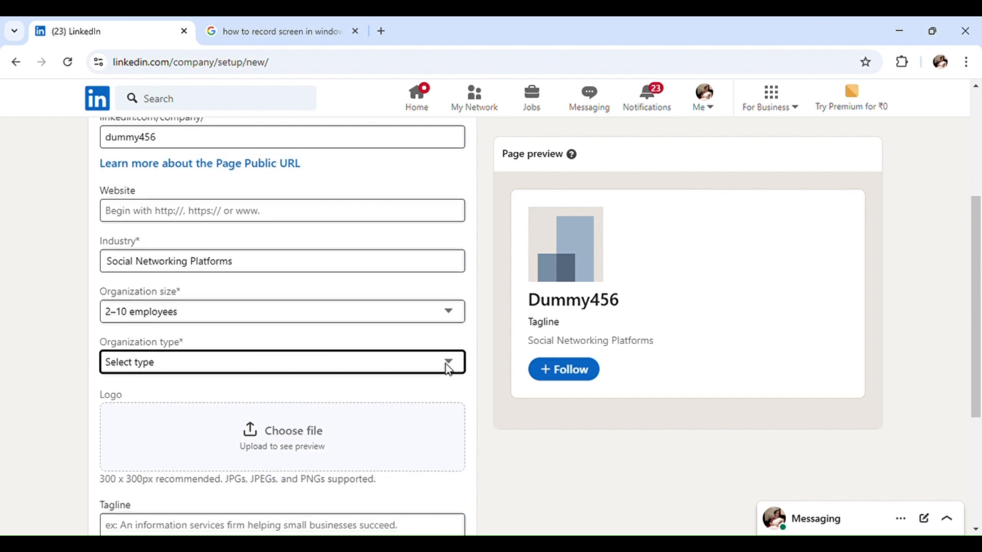
left_click(150, 464)
- Verify being an authorized representative of the organization and create the page
scroll(550, 465, "down", 3)
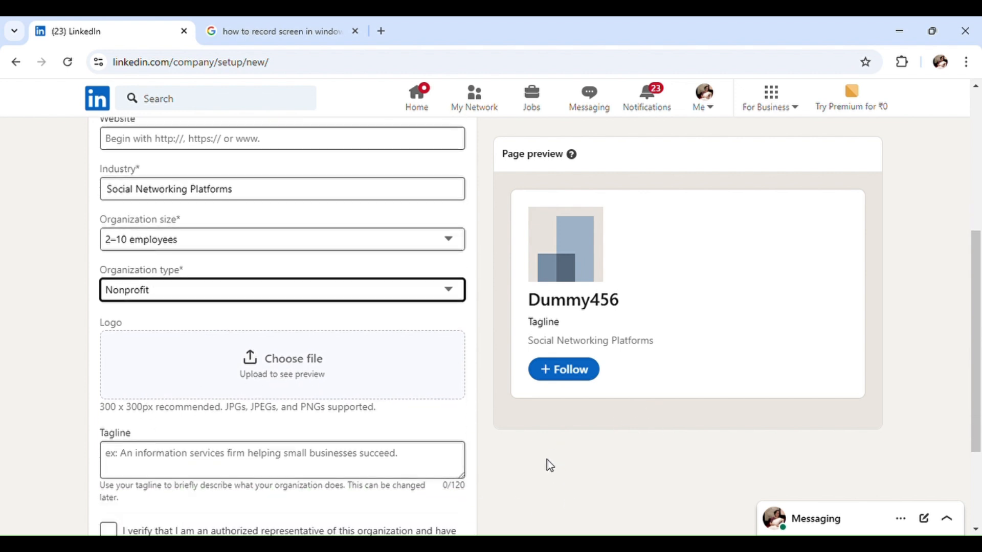
left_click(169, 400)
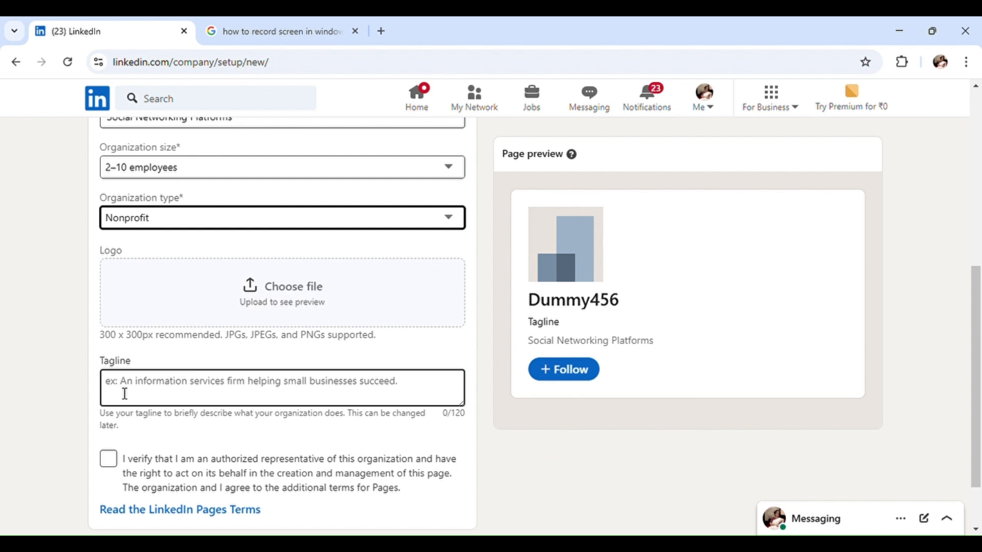
left_click(108, 459)
scroll(311, 502, "down", 2)
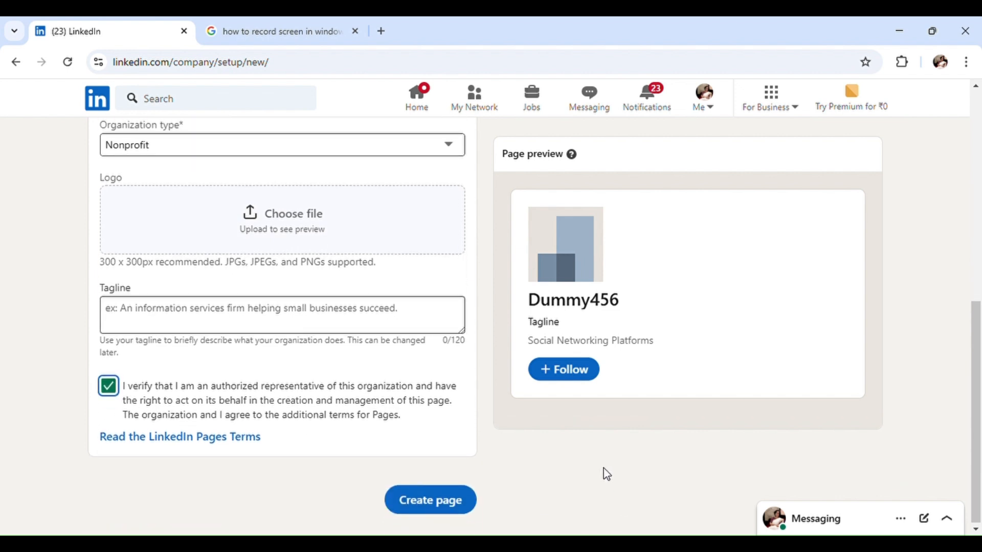
left_click(421, 502)
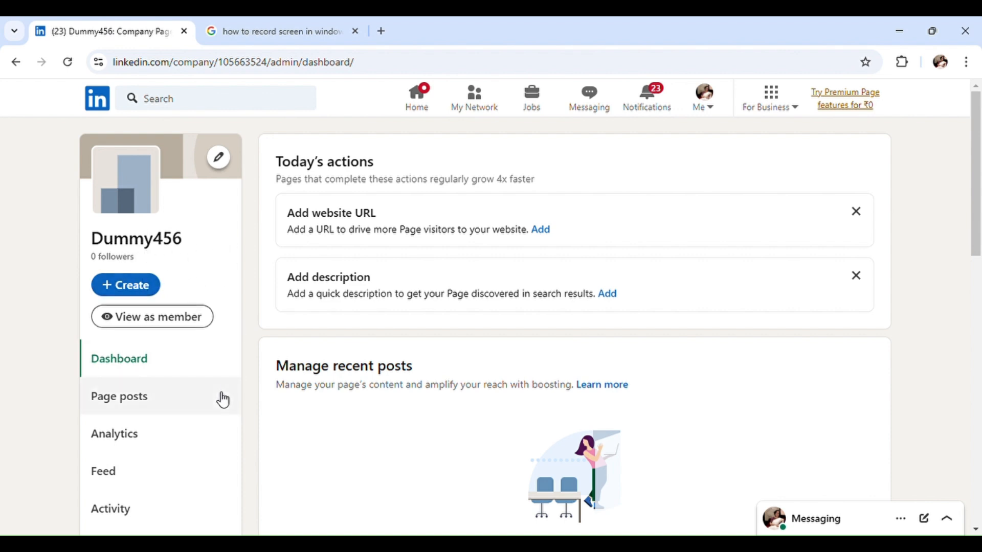
- Open the admin management settings of the new page and start adding a page admin
scroll(209, 431, "down", 5)
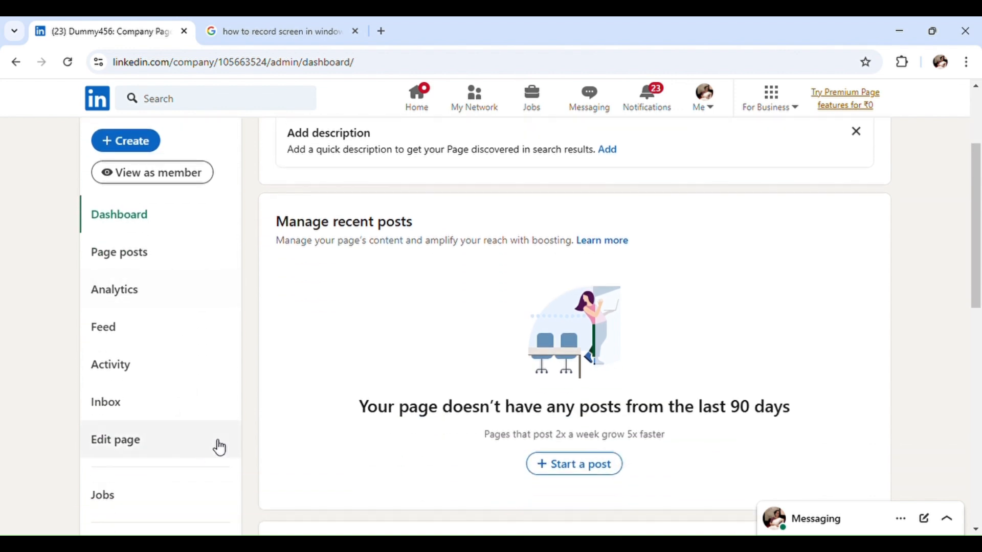
scroll(210, 455, "down", 1)
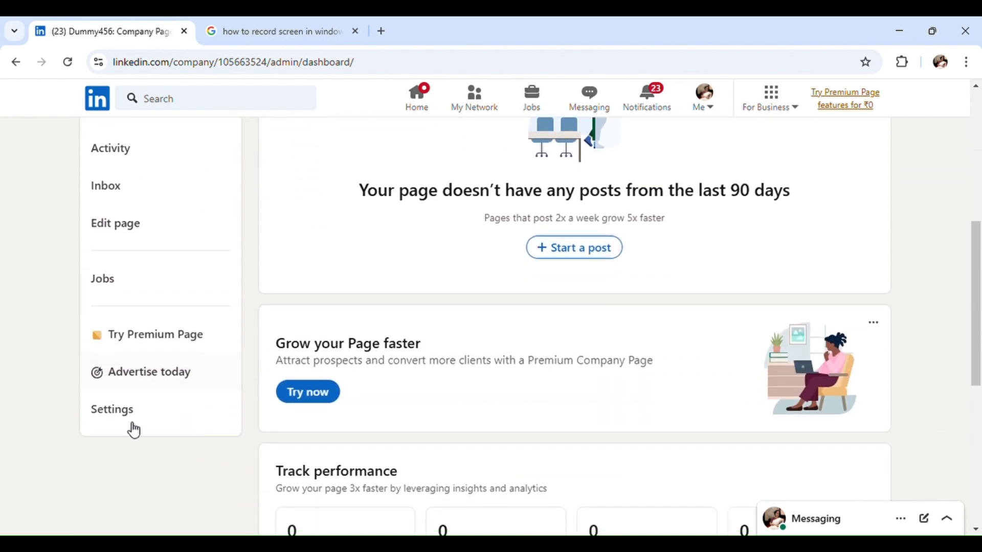
left_click(124, 418)
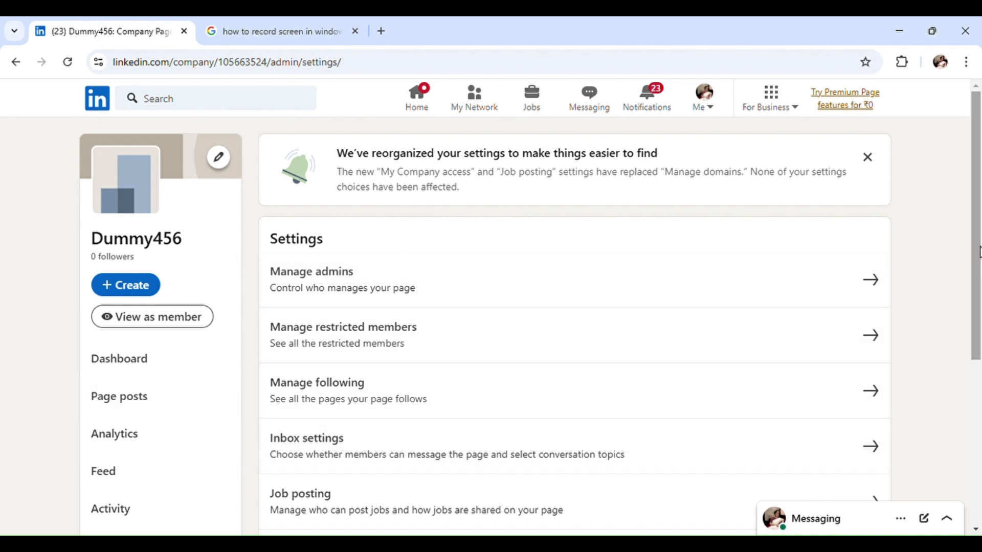
left_click(878, 291)
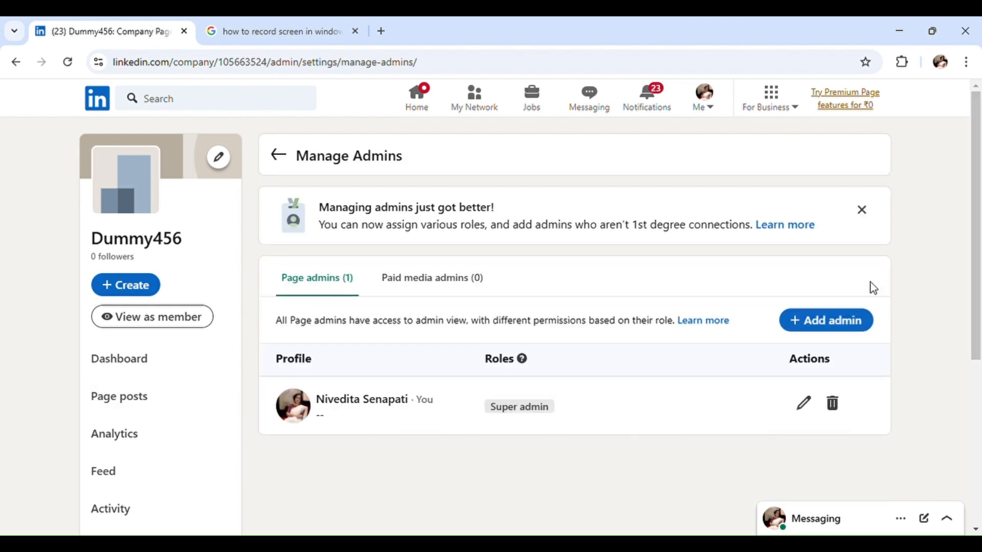
left_click(805, 326)
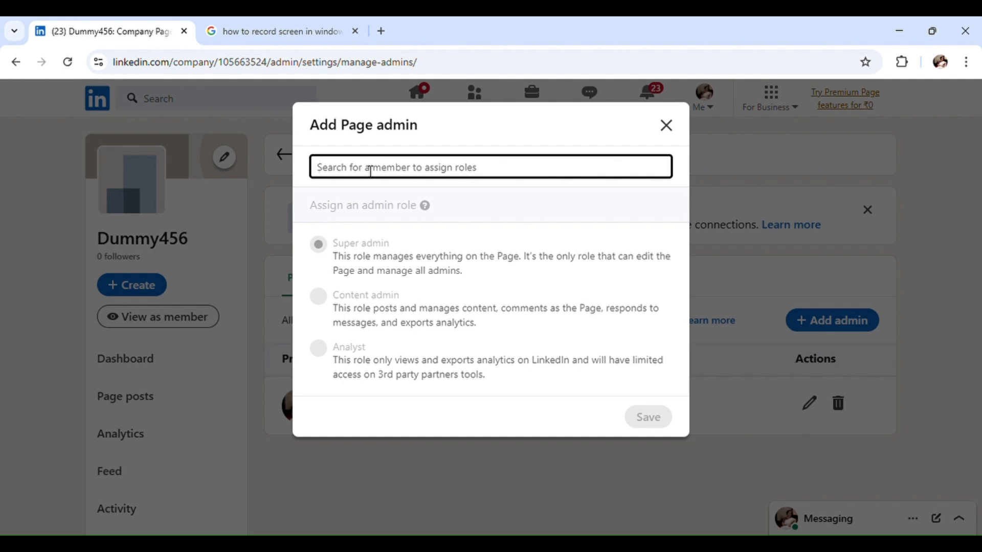
- Search for a member by first name to assign as page admin, and clear the search
type("yas")
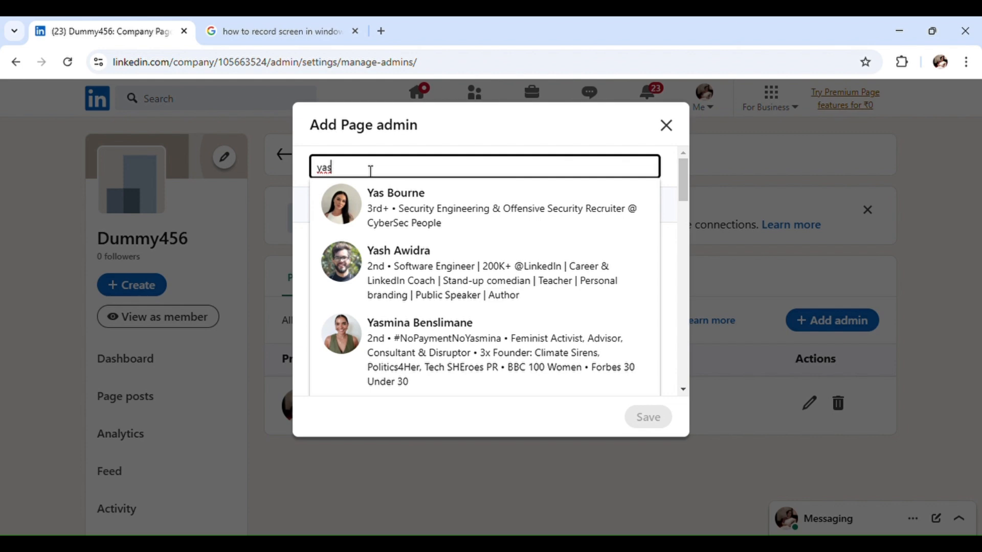
type("h")
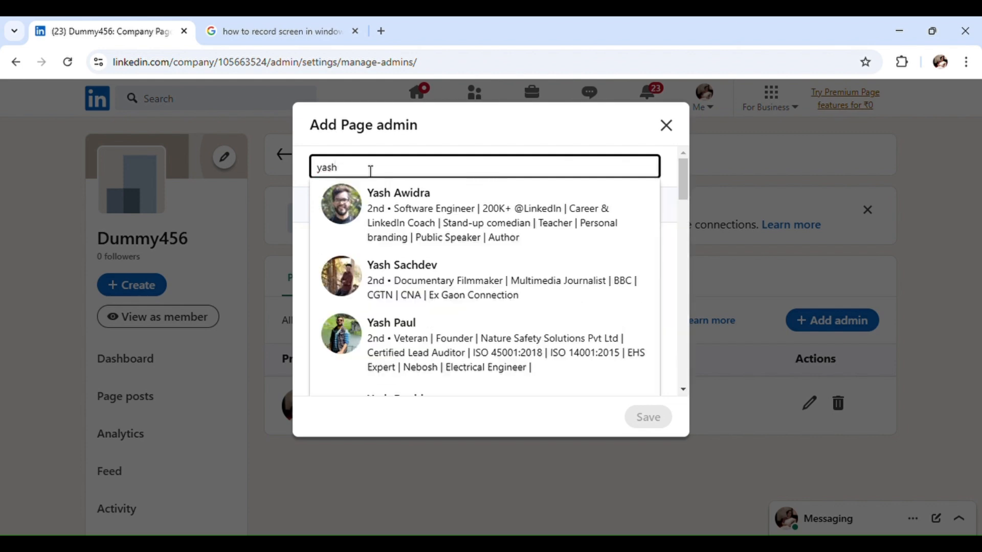
type("a")
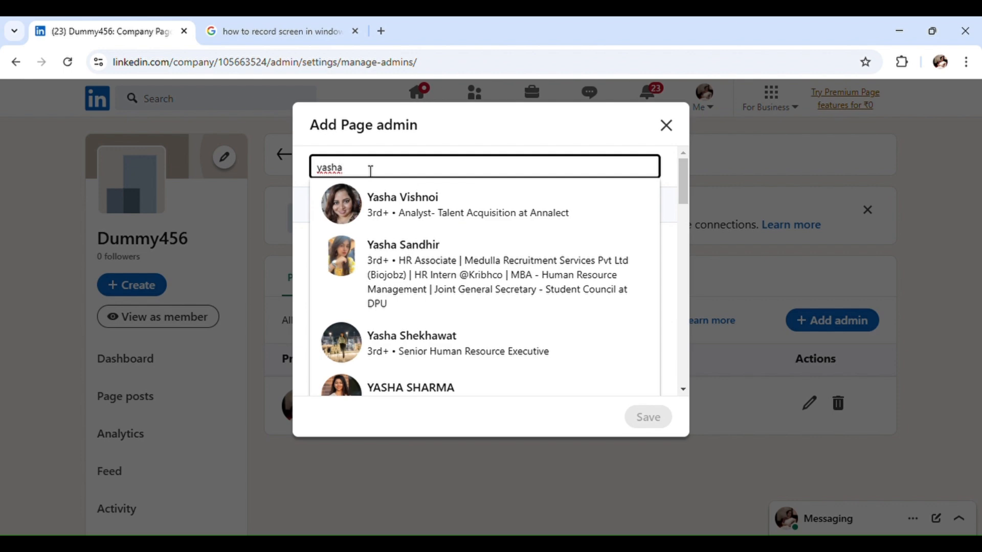
type("sw")
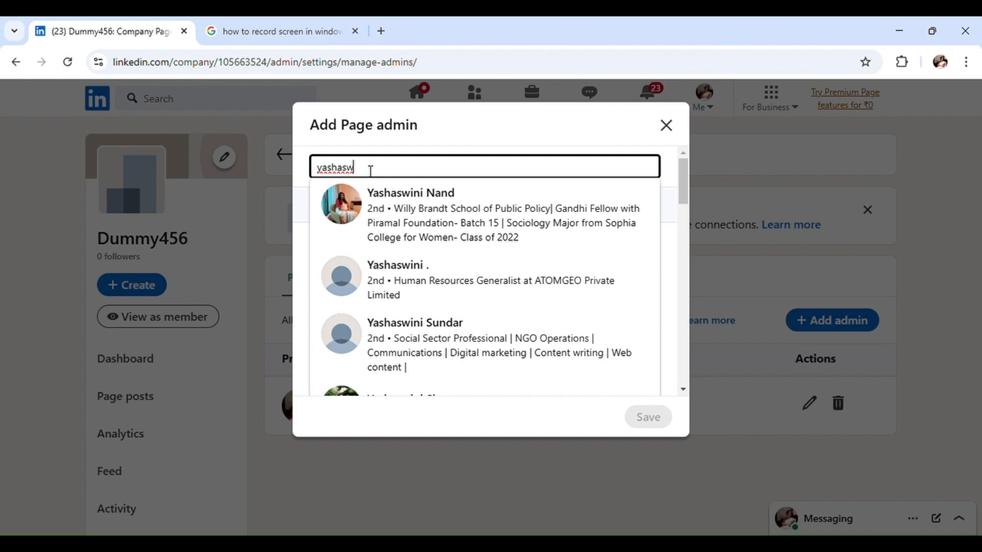
type("ini")
key("BackSpace")
key("BackSpace")
key("BackSpace")
key("BackSpace")
key("BackSpace")
key("BackSpace")
key("BackSpace")
key("BackSpace")
key("BackSpace")
key("BackSpace")
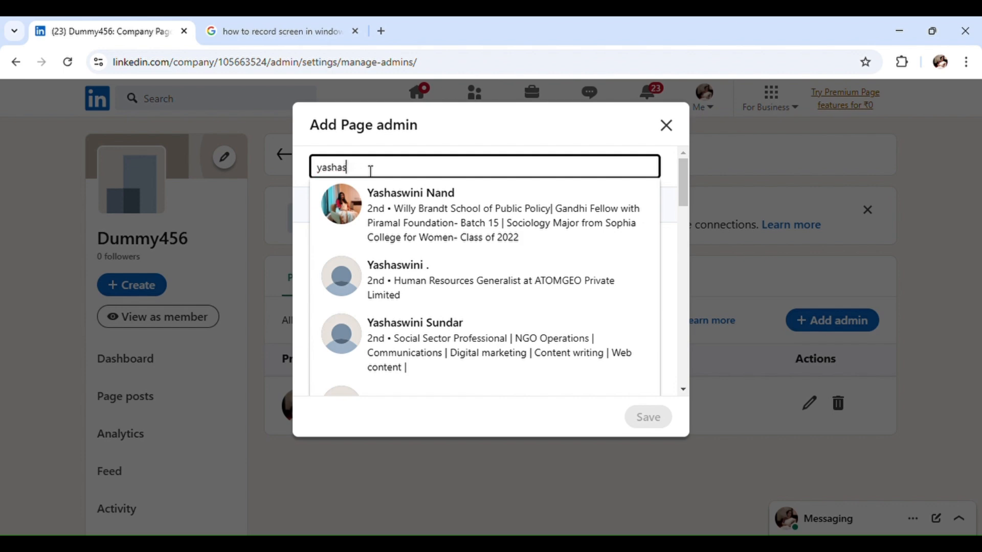
- Search the members for "1ngo" and clear the search
type("1")
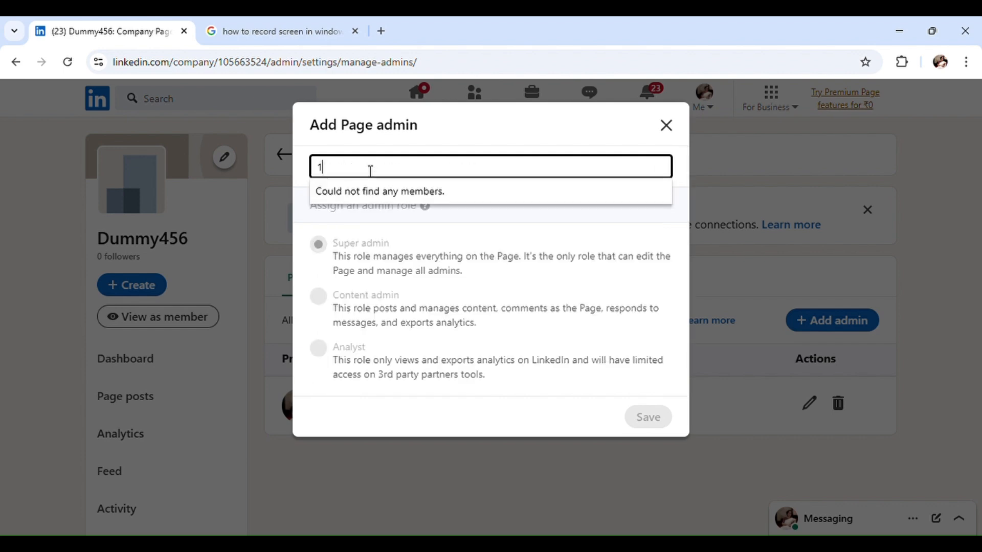
type("ngo")
key("BackSpace")
key("BackSpace")
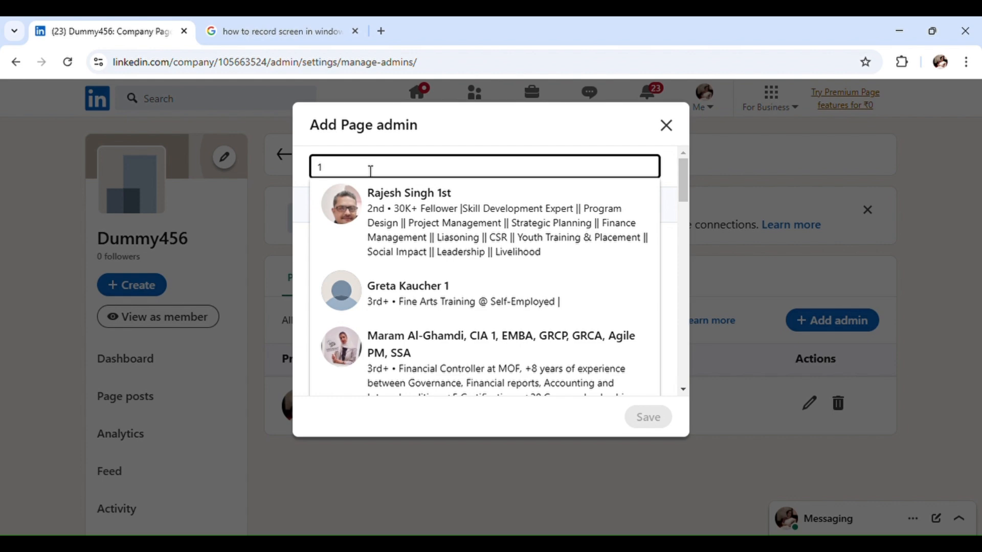
key("BackSpace")
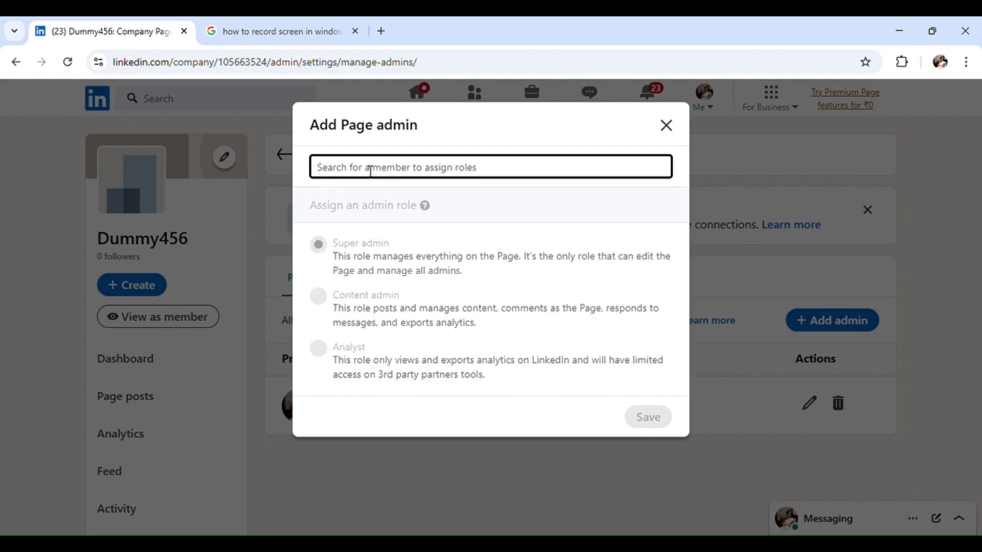
- Search for a member by first name, select the first match, choose the Content admin role, and remove the selected member from the form
type("swatish")
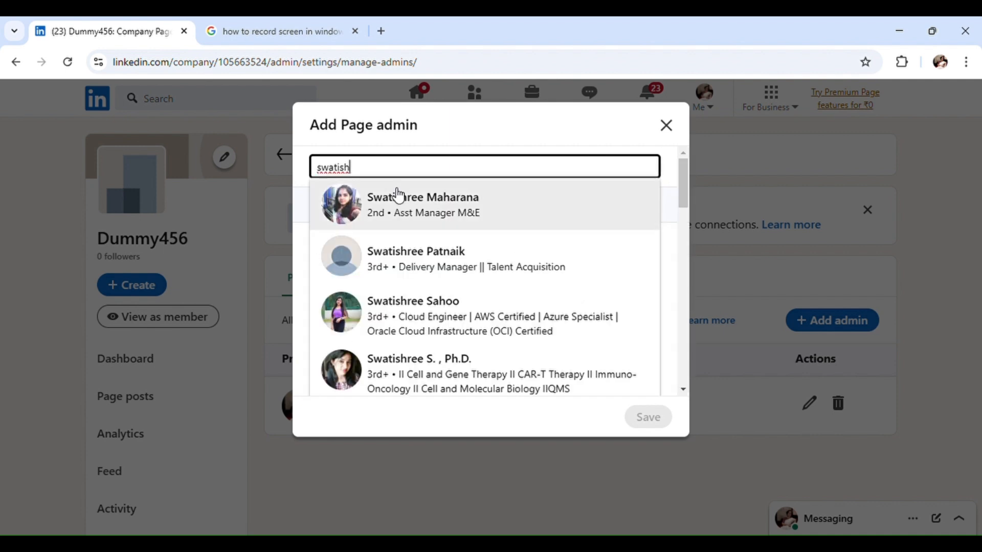
left_click(438, 204)
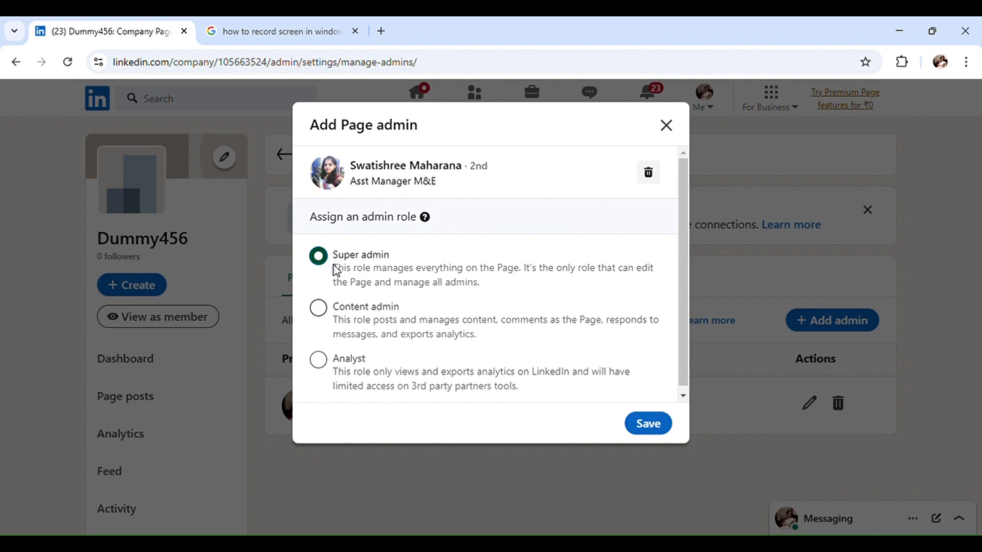
left_click(318, 308)
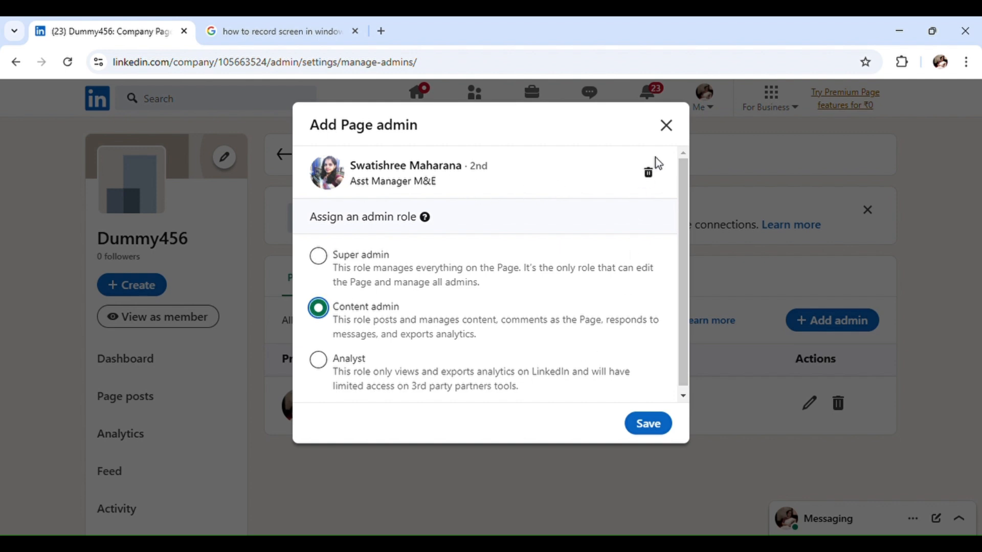
left_click(648, 174)
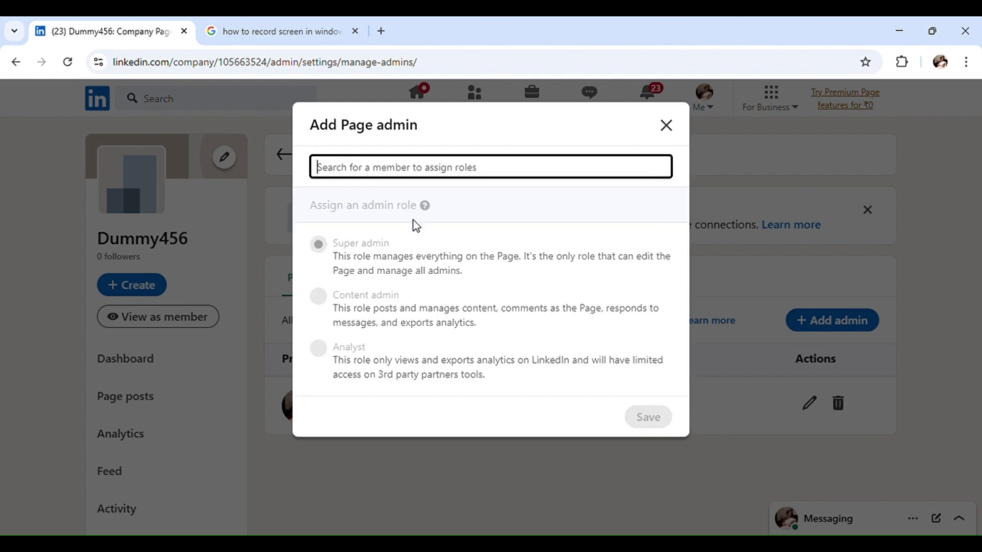
- Search for the 1NGO Trust member to assign as page admin, using the search term "1ngo"
type("1")
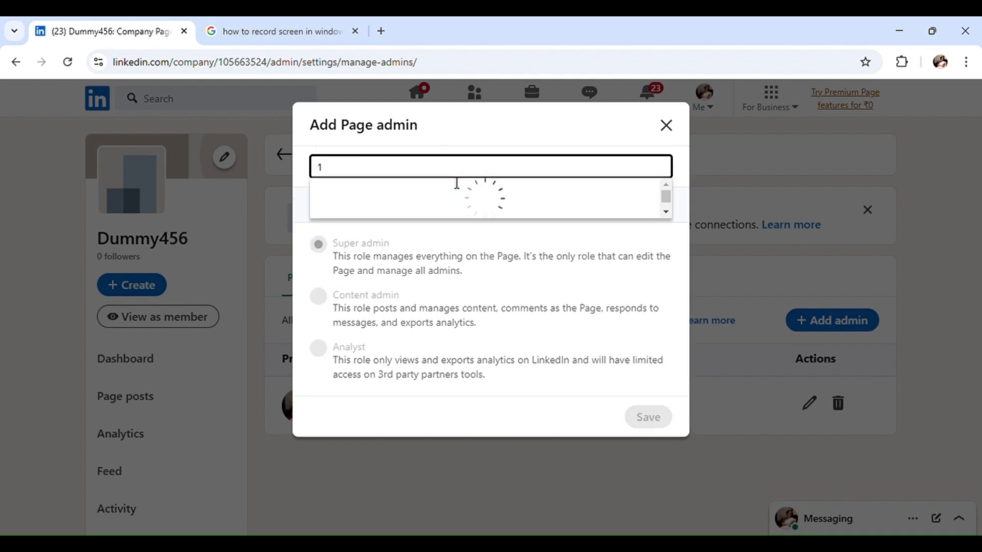
type("ngo")
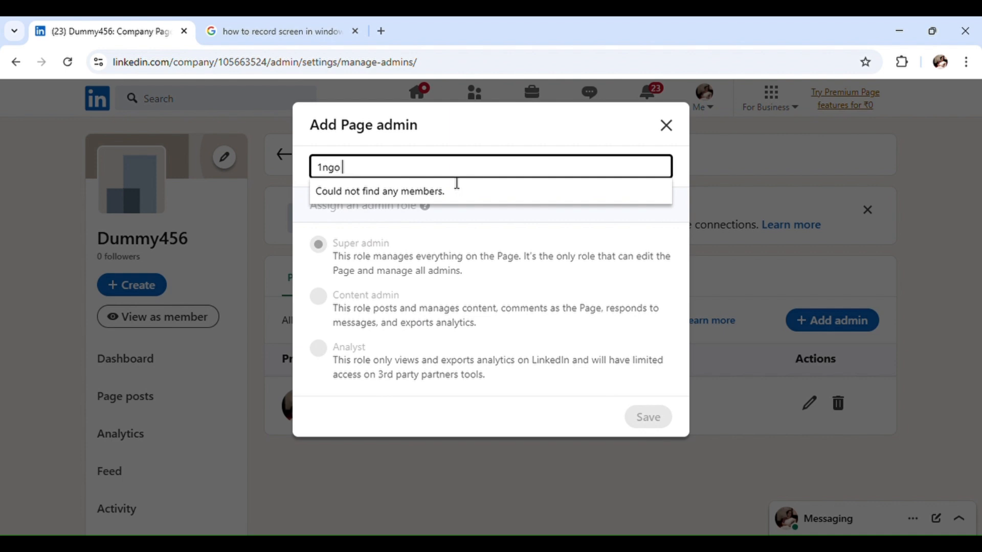
type(" trust")
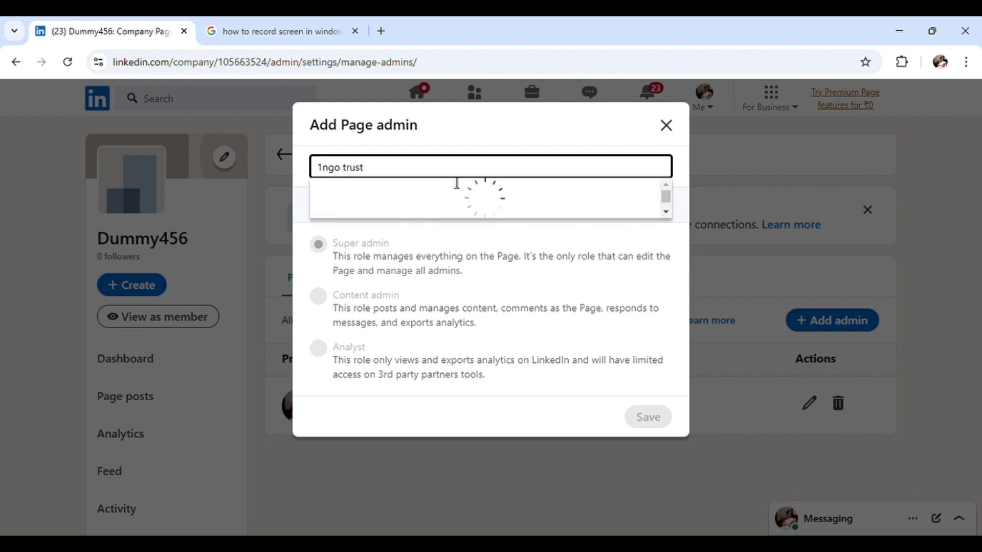
key("BackSpace")
key("BackSpace")
key("BackSpace")
key("BackSpace")
key("BackSpace")
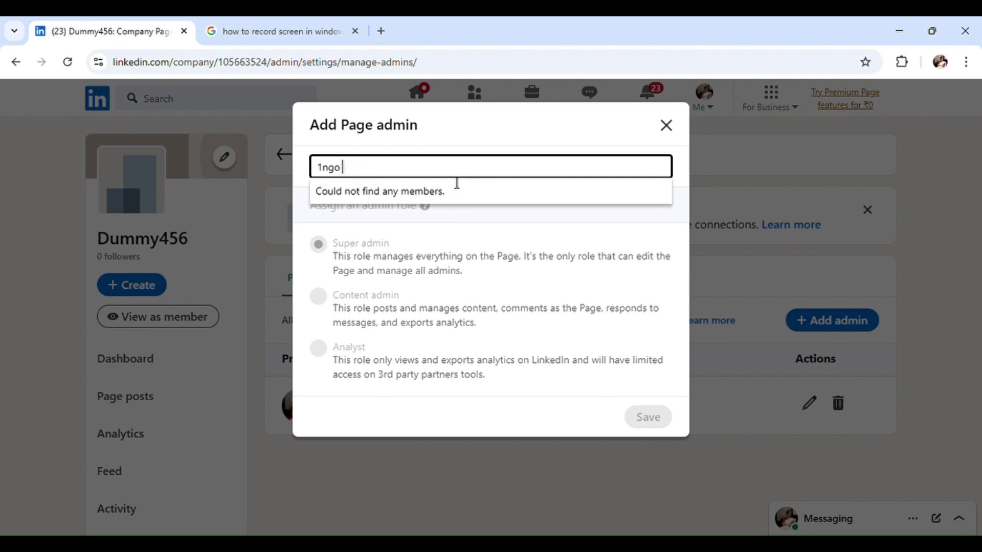
type("trust")
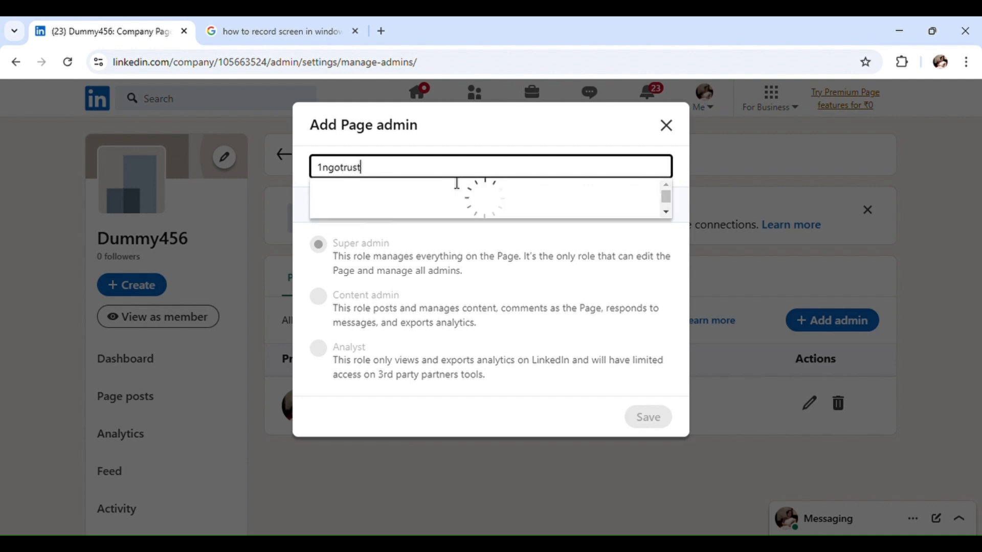
key("BackSpace")
key("BackSpace")
key("BackSpace")
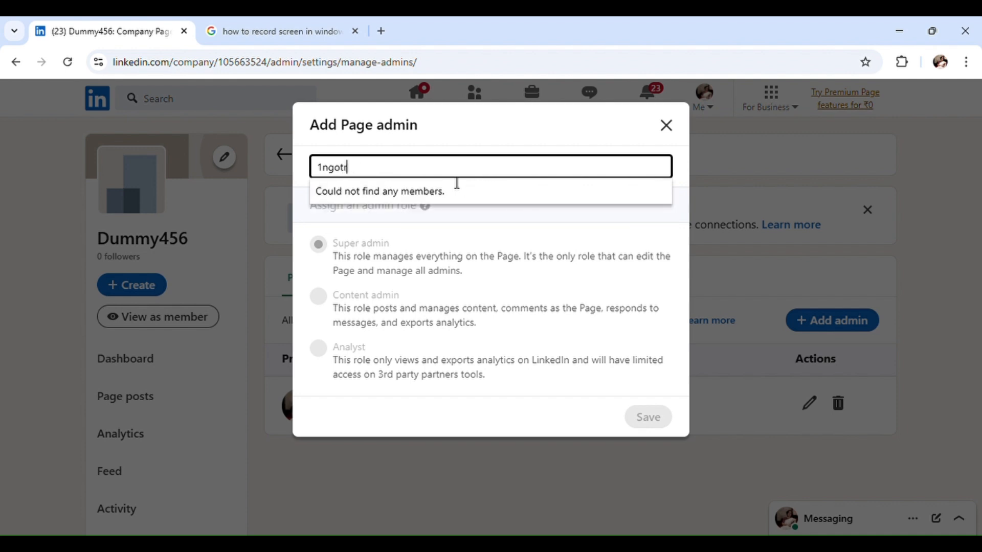
key("BackSpace")
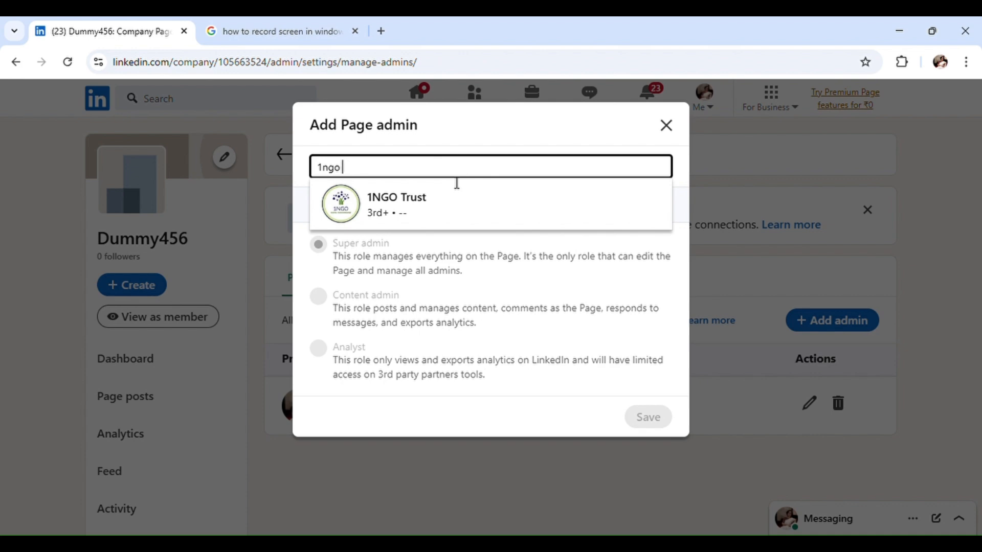
- Select 1NGO Trust, assign the Content admin role, and save it as a page admin
left_click(411, 206)
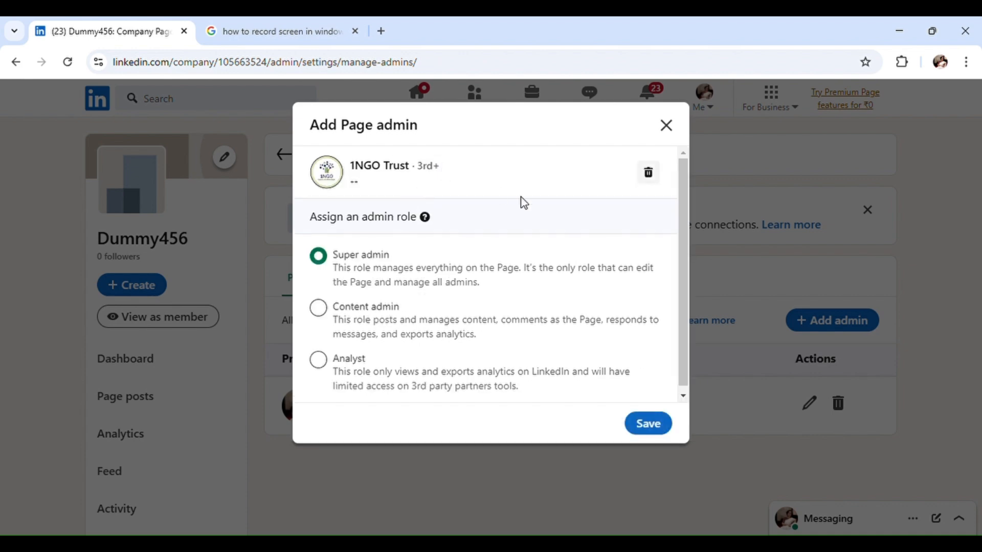
left_click(410, 329)
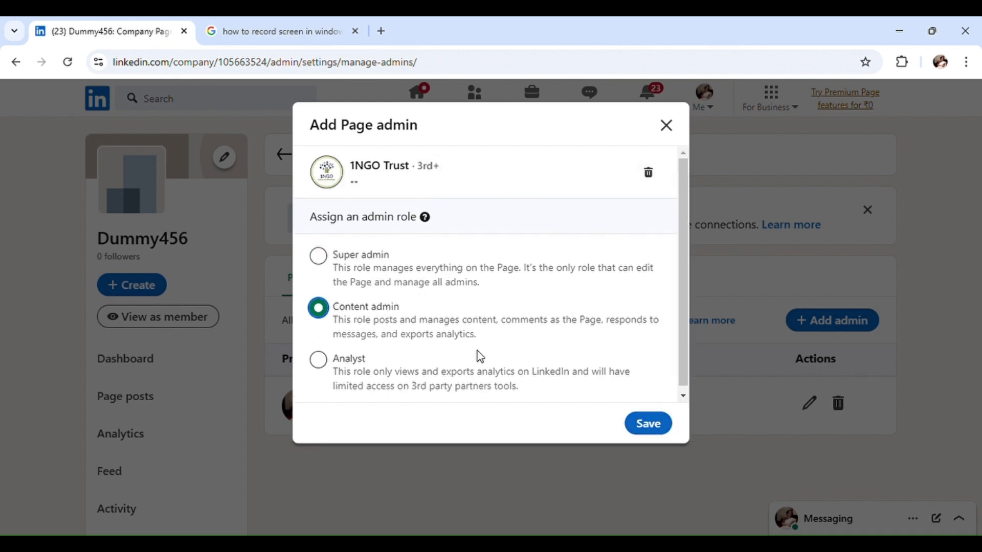
left_click(649, 424)
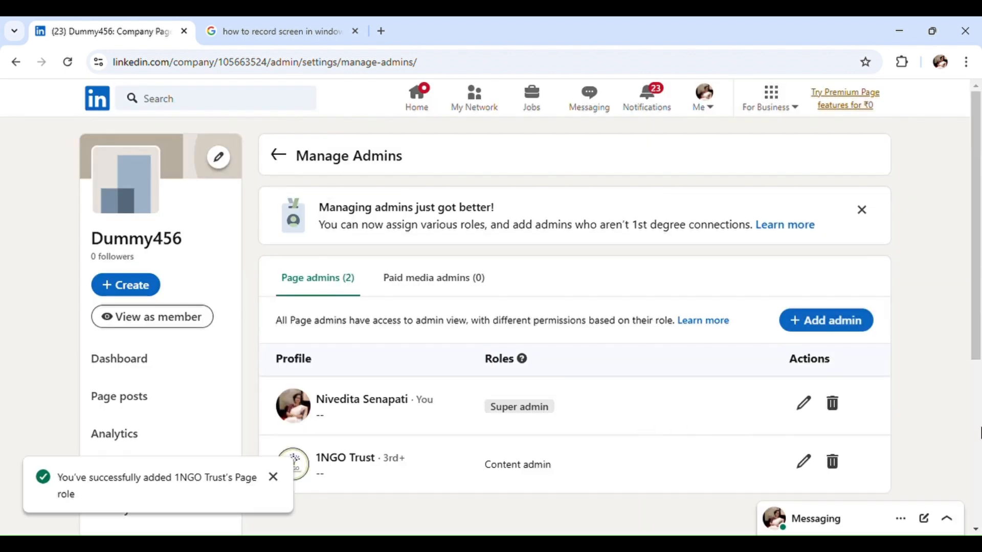
- Open the page role options of 1NGO Trust for review and close them without changes
scroll(974, 410, "down", 3)
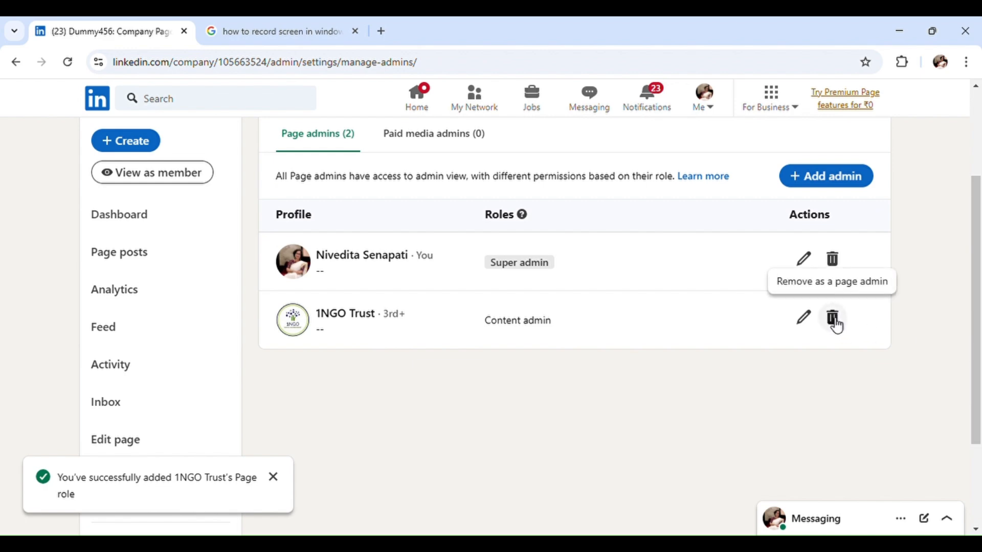
left_click(804, 318)
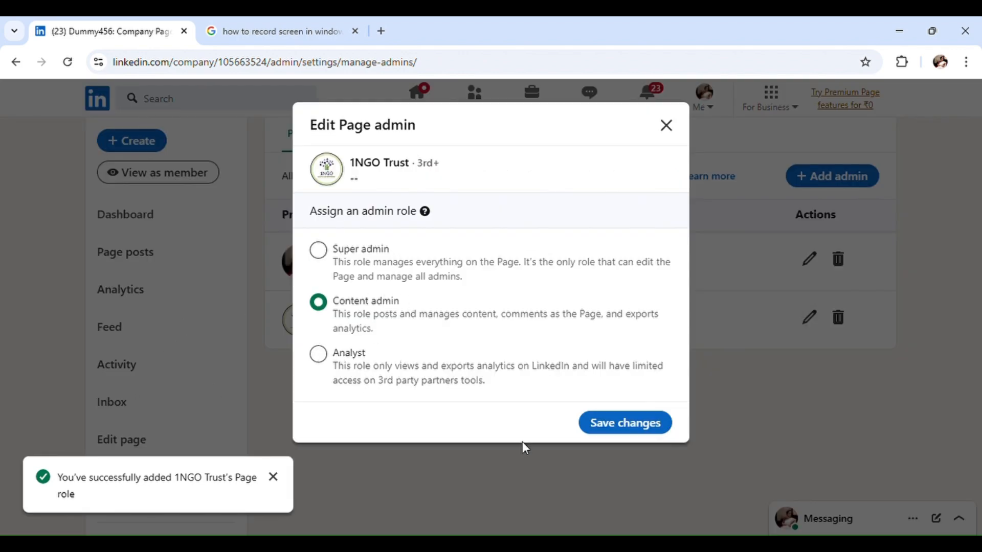
left_click(667, 127)
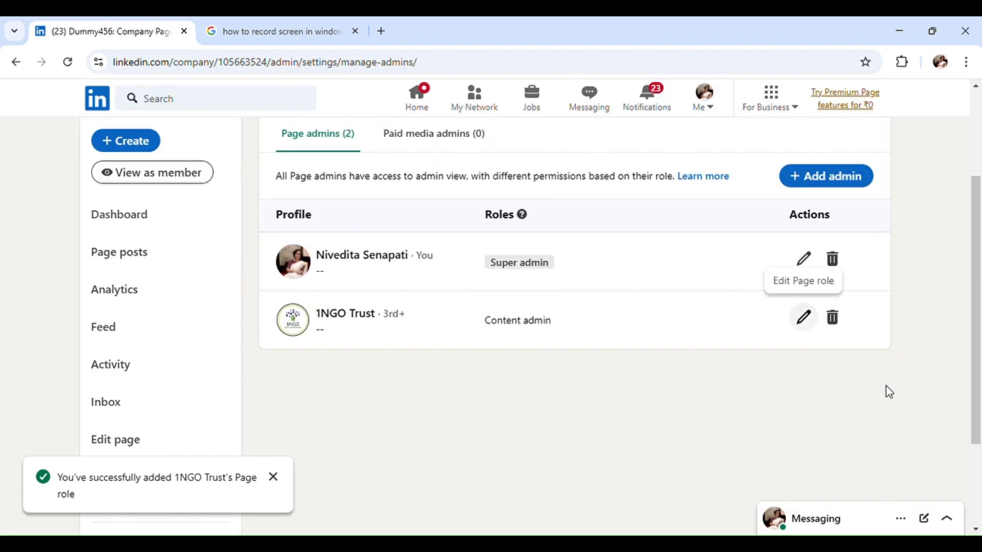
- Remove 1NGO Trust as a page admin and confirm the removal
left_click(835, 320)
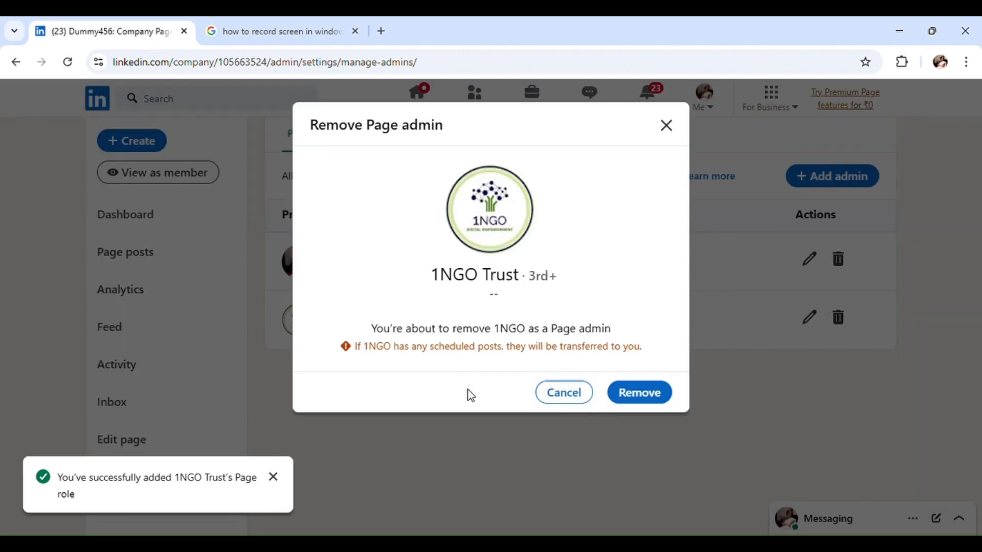
left_click(664, 395)
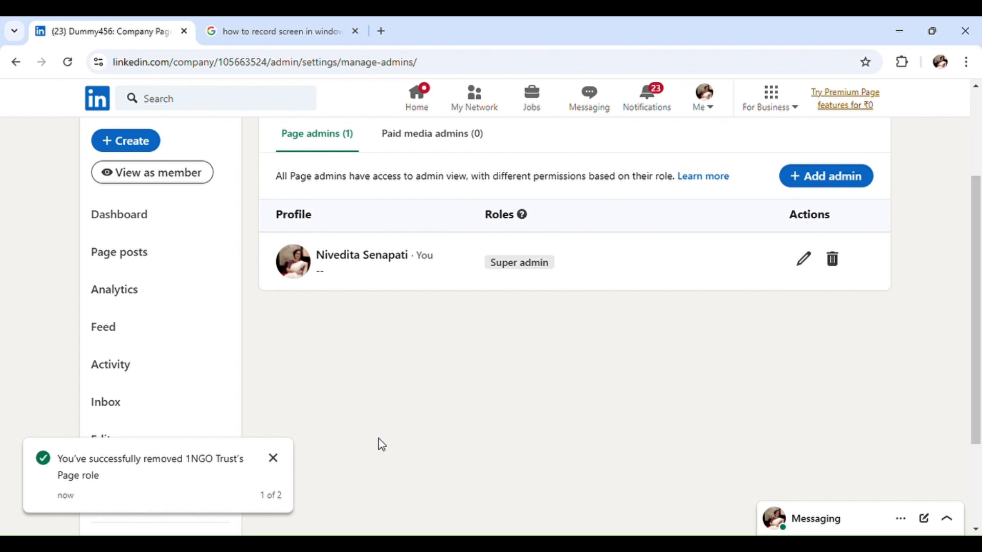
scroll(379, 439, "up", 3)
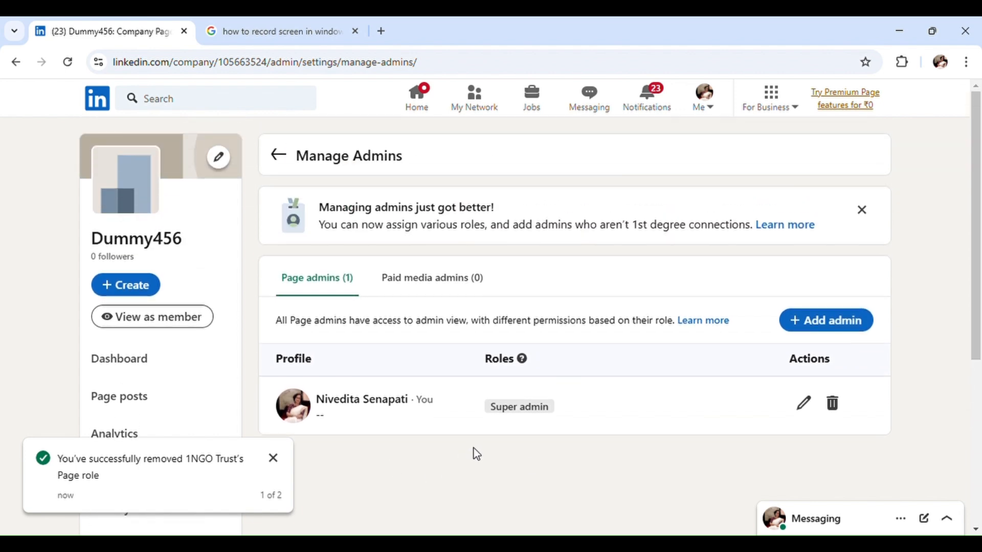